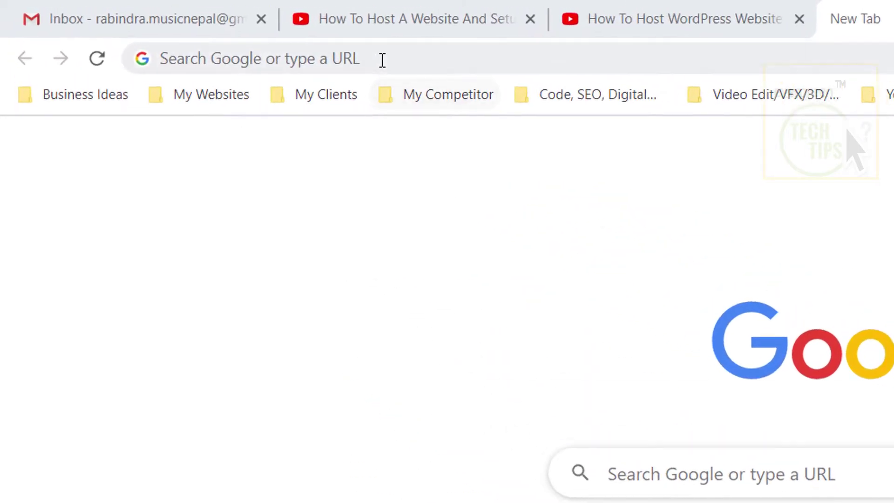
Paste the WHM server login URL on port 2087 and load it.
{"action": "key", "text": "ctrl+v"}
{"action": "key", "text": "Return"}
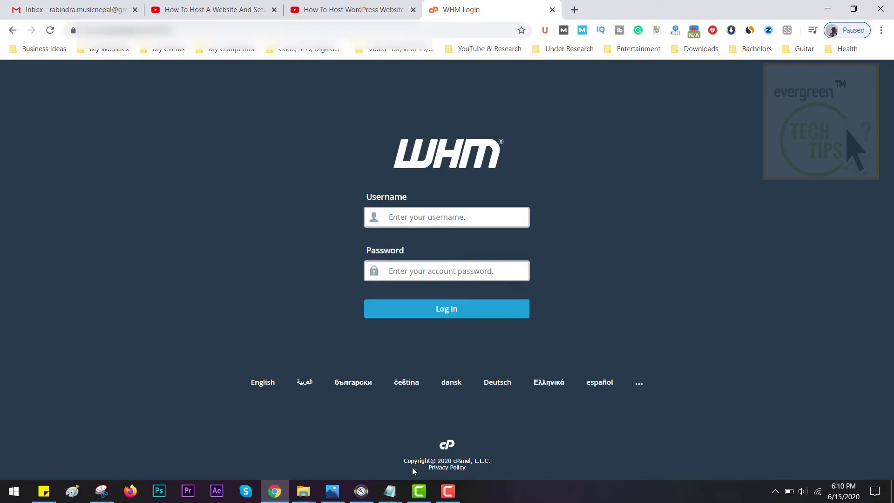
Fill in the WHM login form's username and password fields.
{"action": "left_click", "coordinate": [396, 495]}
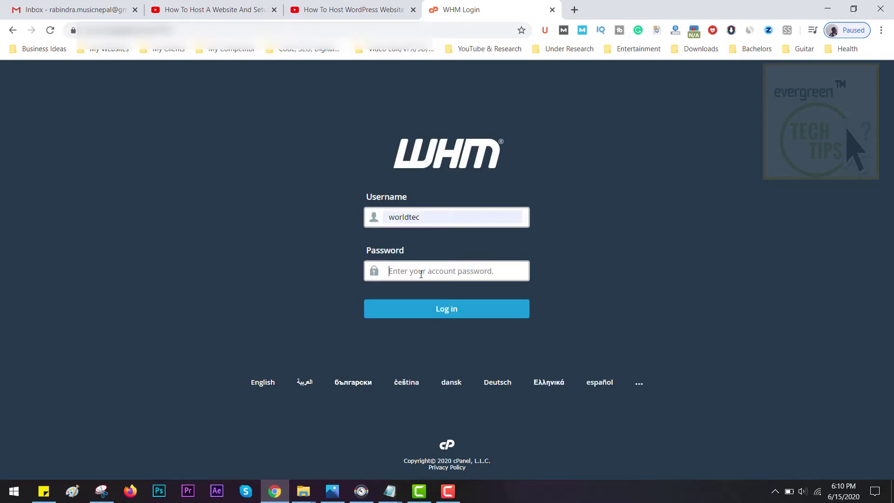
{"action": "left_click", "coordinate": [433, 272]}
{"action": "left_click", "coordinate": [440, 308]}
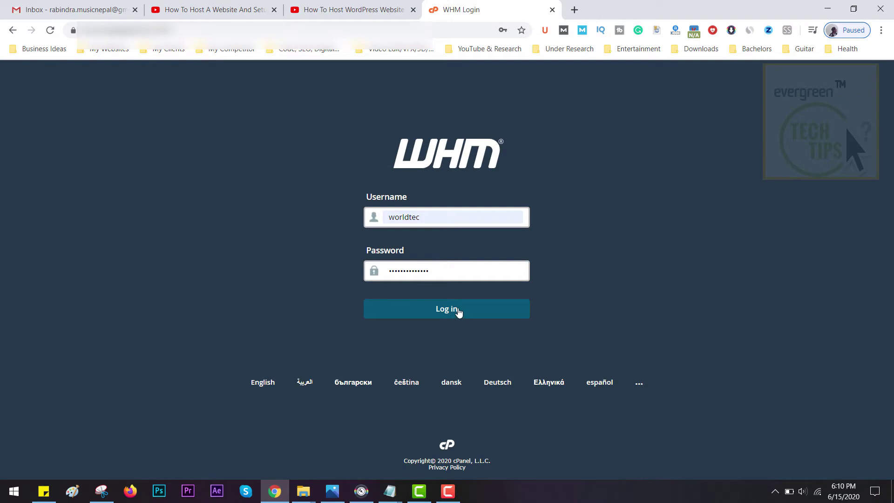
Submit the WHM login credentials to reach the dashboard.
{"action": "left_click", "coordinate": [460, 313]}
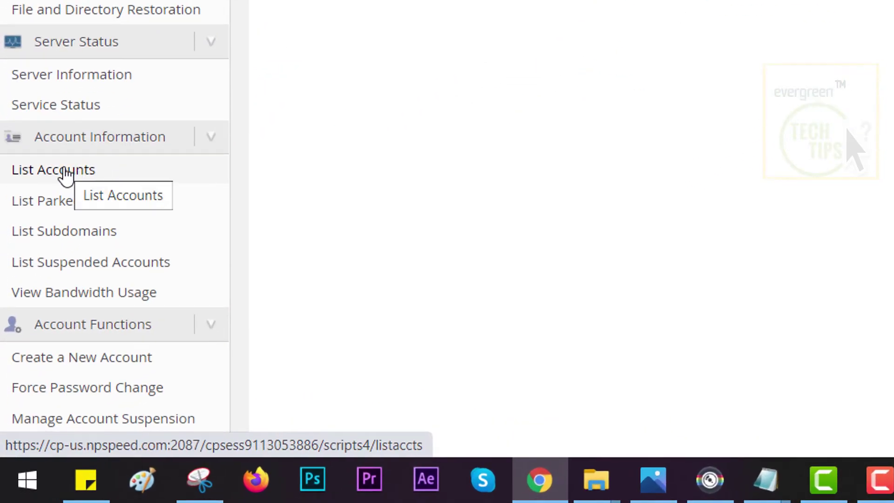
Open the List Accounts page to show the hosted accounts table.
{"action": "left_click", "coordinate": [89, 171]}
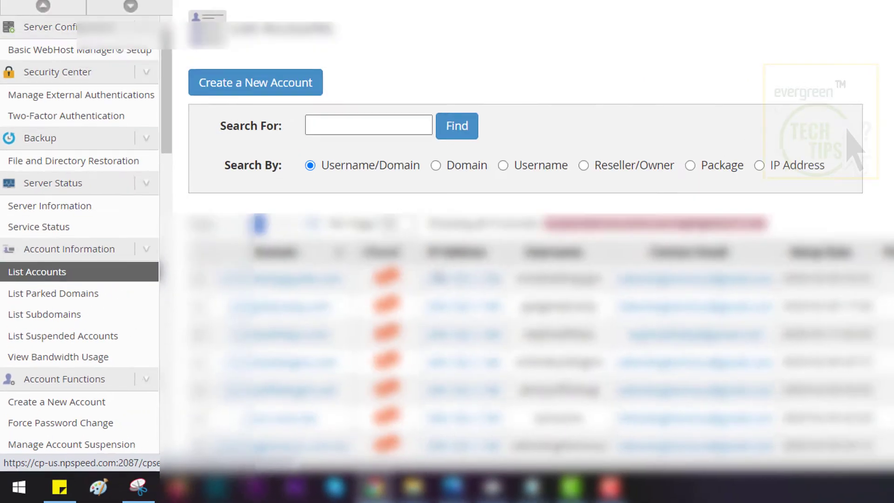